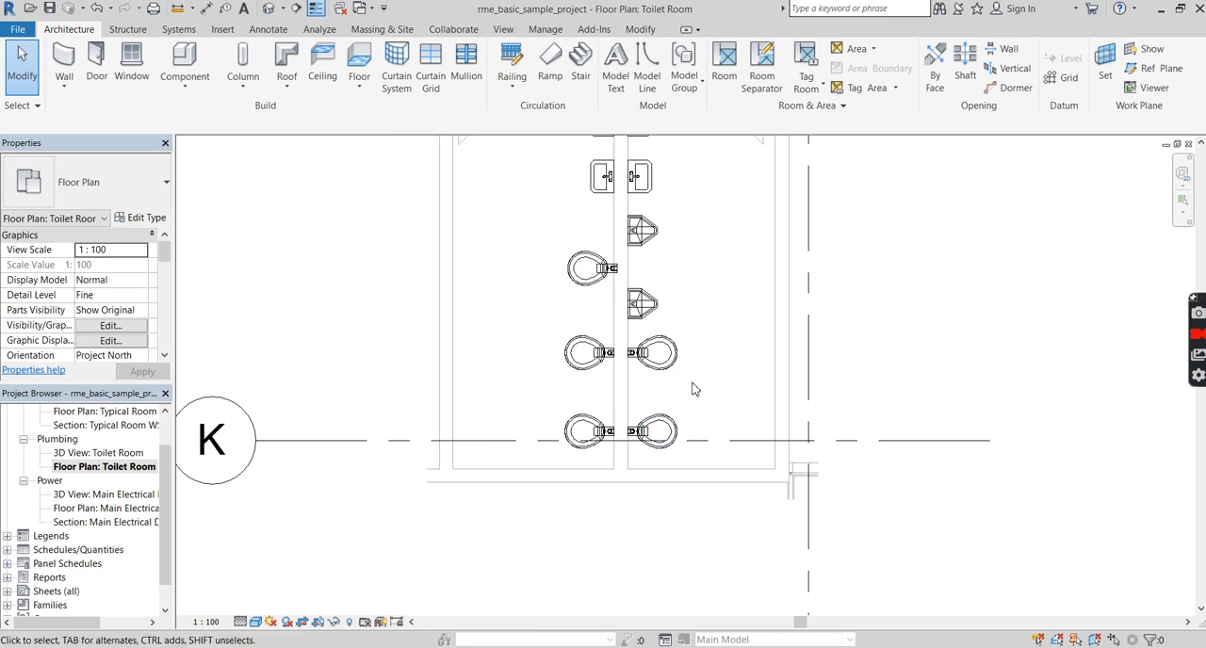
Start the Pipe tool with the PVC - Sanitary pipe type.
{"action": "key", "text": "p"}
{"action": "key", "text": "i"}
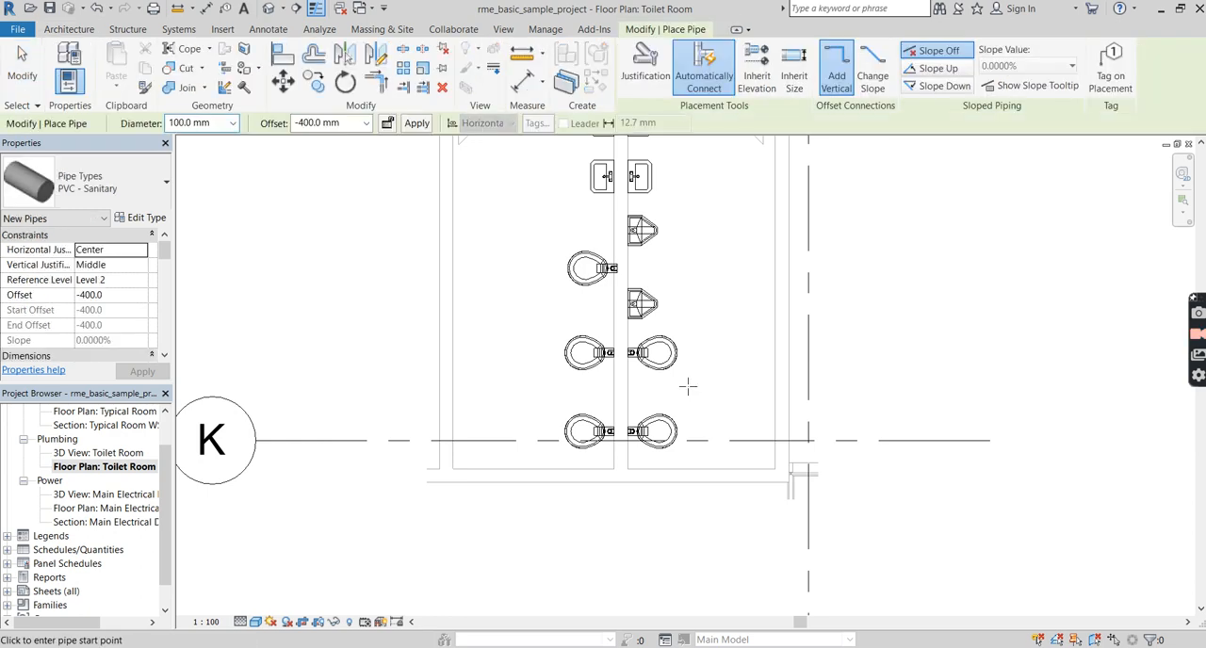
{"action": "left_click", "coordinate": [117, 192]}
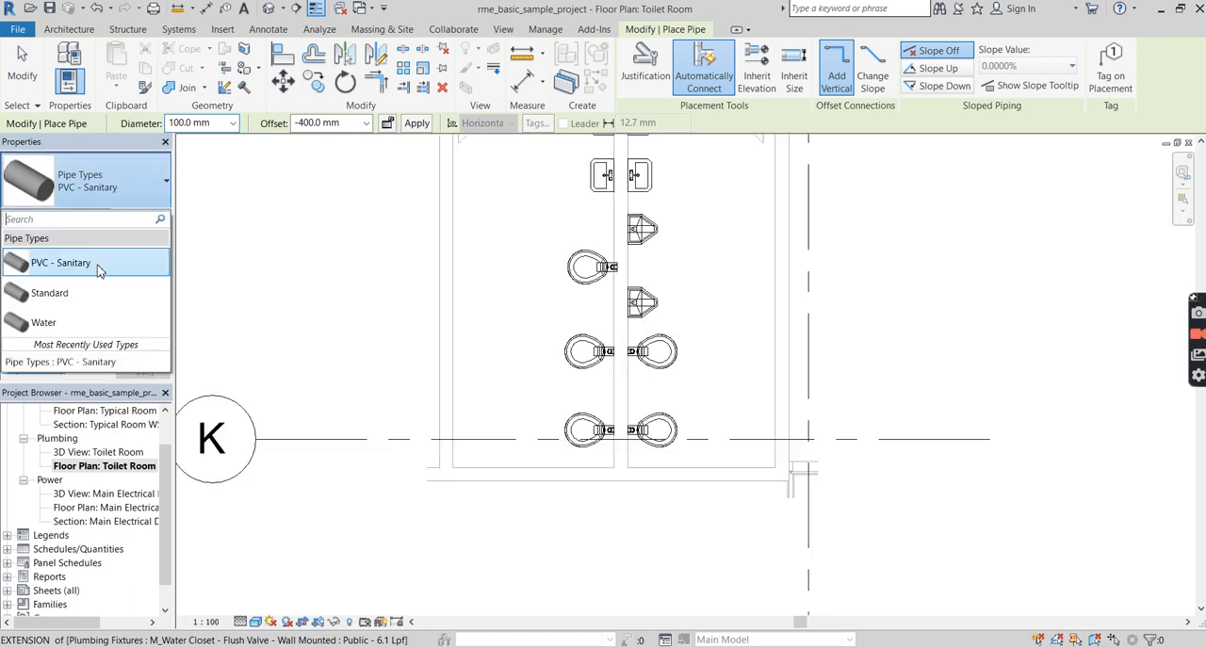
{"action": "left_click", "coordinate": [95, 264]}
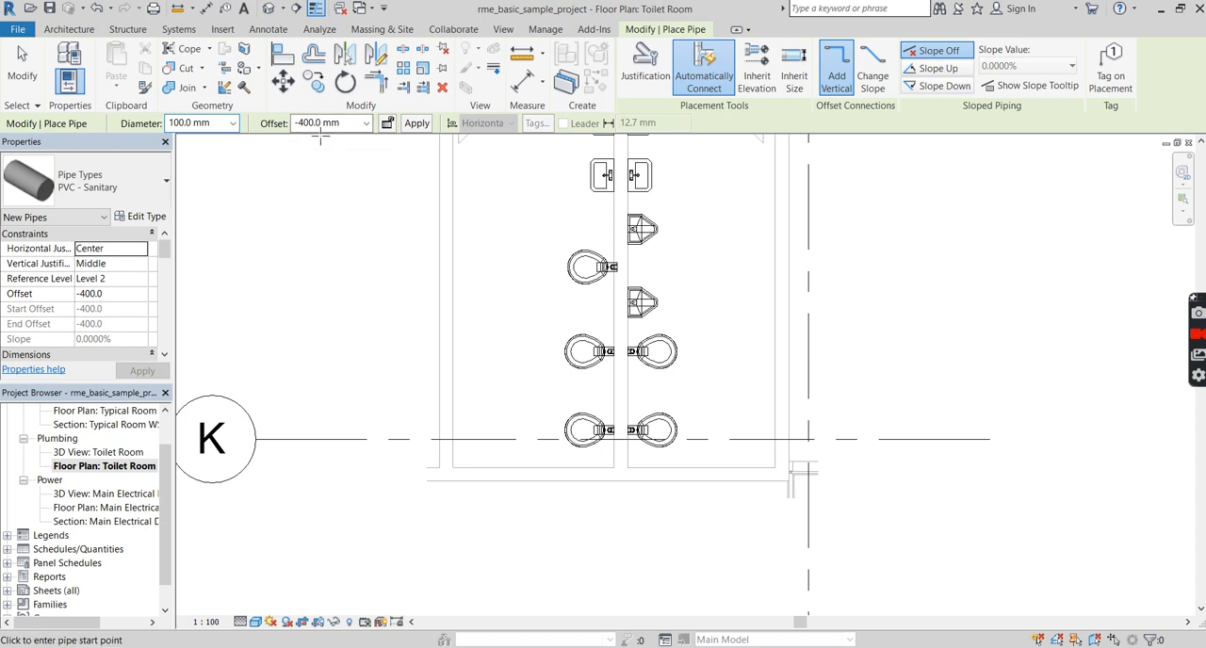
Examine the new pipe's constraints, system type, pipe segment, diameter and flow properties.
{"action": "scroll", "coordinate": [123, 301], "scroll_direction": "down", "scroll_amount": 1}
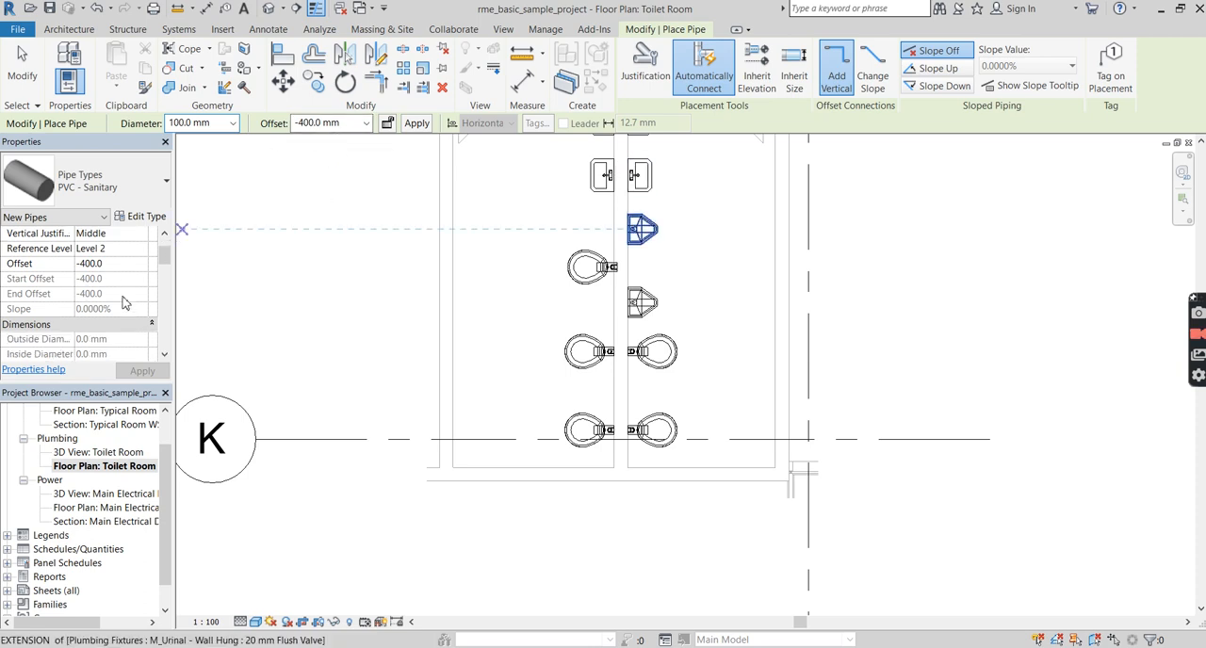
{"action": "scroll", "coordinate": [122, 302], "scroll_direction": "down", "scroll_amount": 2}
{"action": "scroll", "coordinate": [122, 302], "scroll_direction": "down", "scroll_amount": 2}
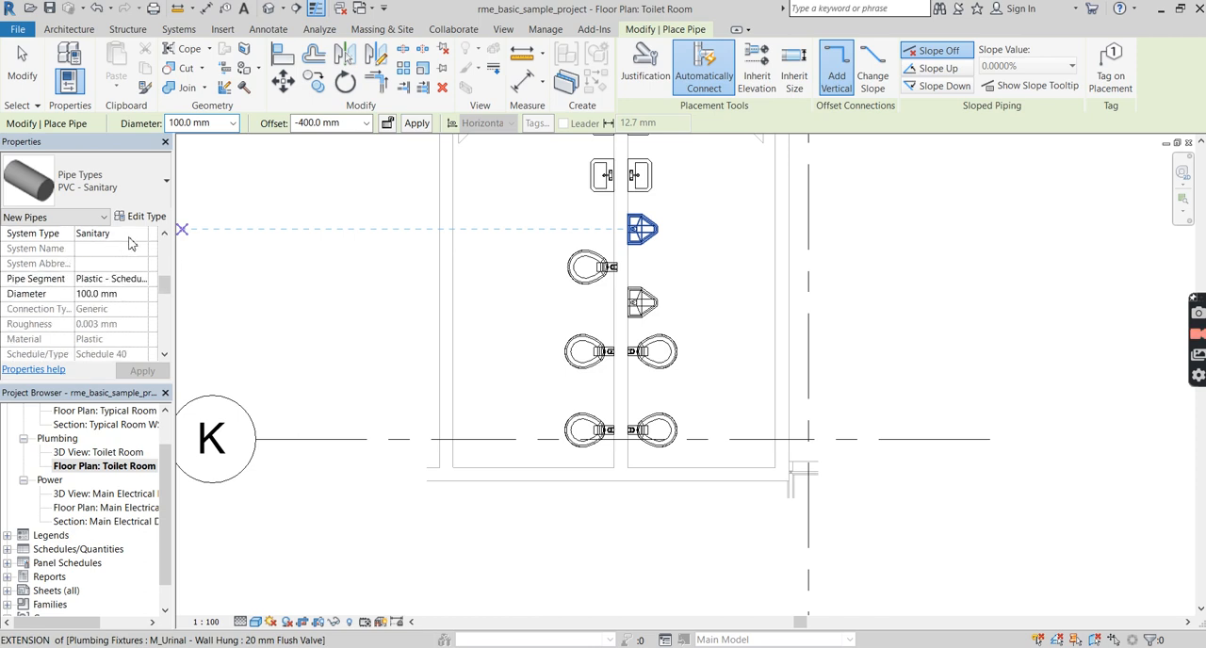
{"action": "scroll", "coordinate": [115, 306], "scroll_direction": "down", "scroll_amount": 4}
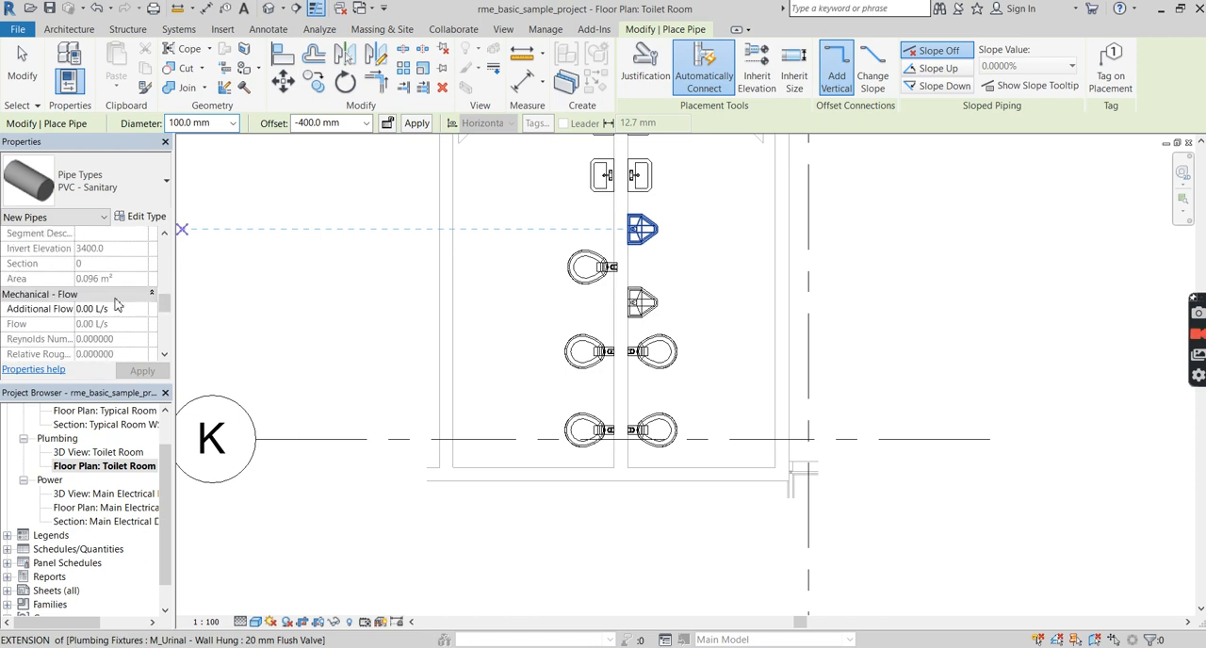
{"action": "scroll", "coordinate": [117, 304], "scroll_direction": "down", "scroll_amount": 5}
{"action": "scroll", "coordinate": [117, 303], "scroll_direction": "up", "scroll_amount": 3}
{"action": "scroll", "coordinate": [117, 303], "scroll_direction": "up", "scroll_amount": 5}
{"action": "scroll", "coordinate": [118, 303], "scroll_direction": "up", "scroll_amount": 5}
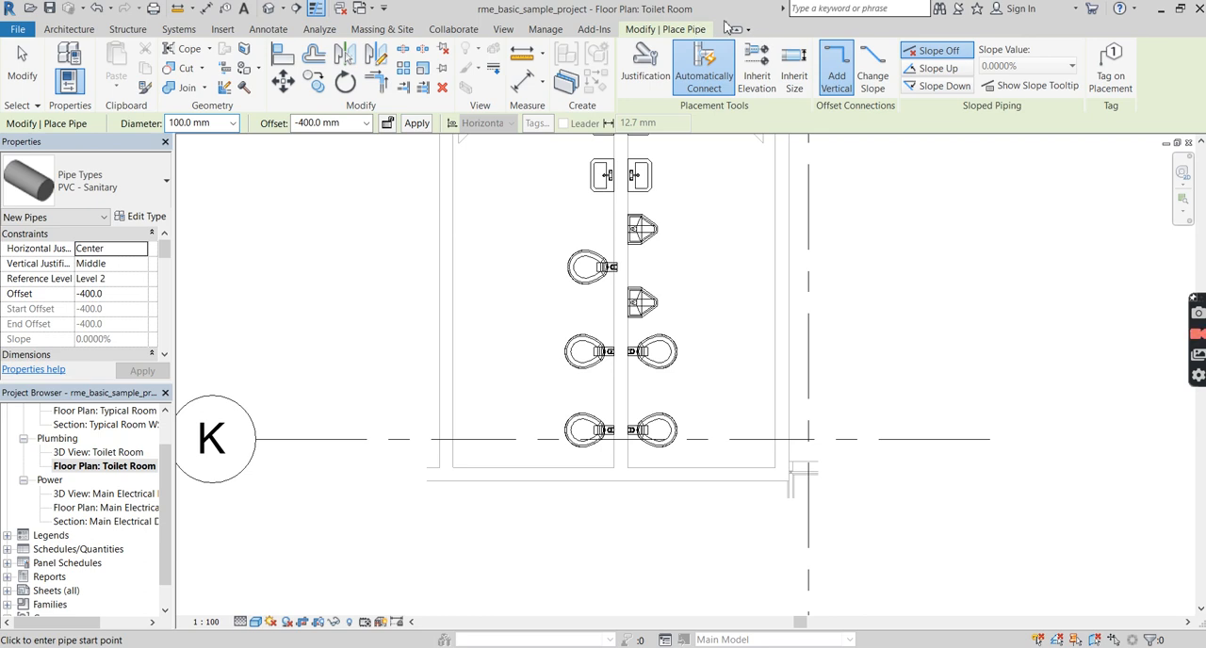
Try the Slope Up option with a 0.0000% slope value for the new pipe, and return to Slope Off.
{"action": "left_click", "coordinate": [931, 53]}
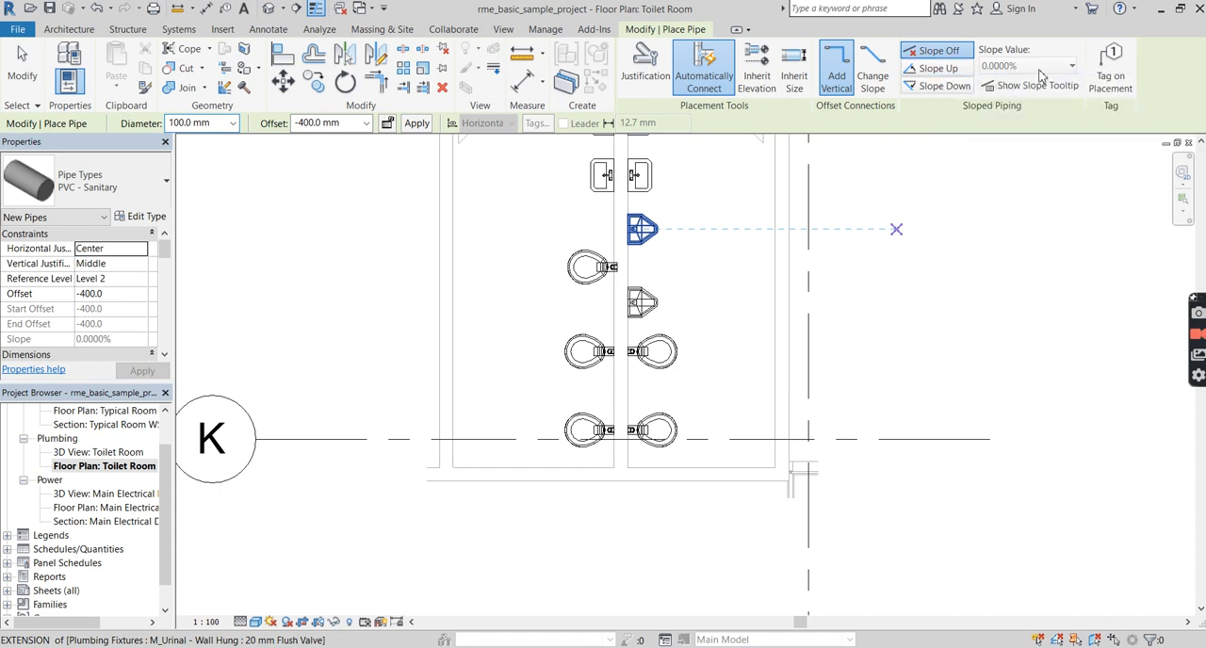
{"action": "left_click", "coordinate": [955, 74]}
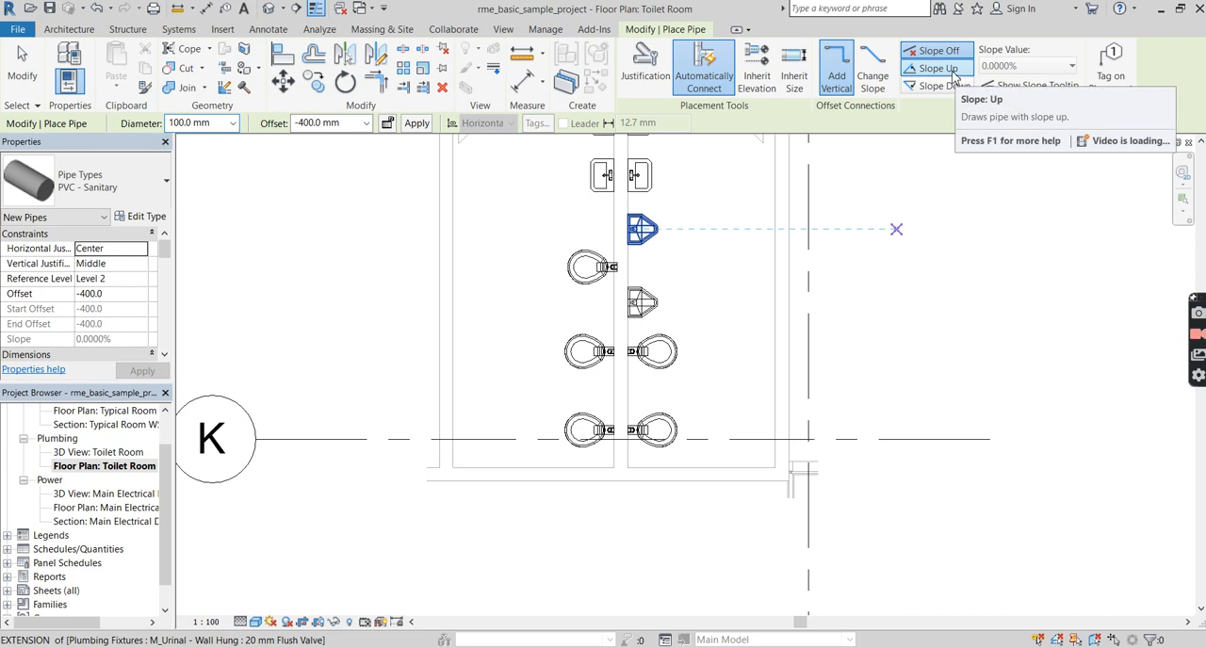
{"action": "left_click", "coordinate": [1021, 66]}
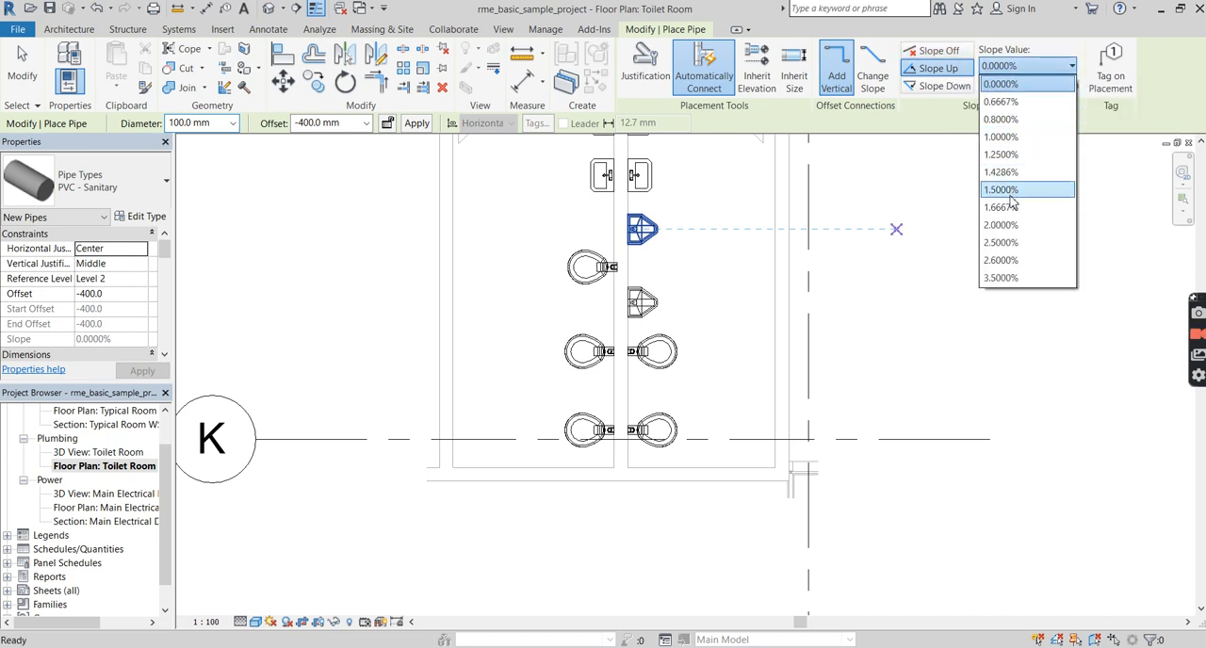
{"action": "left_click", "coordinate": [1012, 84]}
{"action": "left_click", "coordinate": [933, 52]}
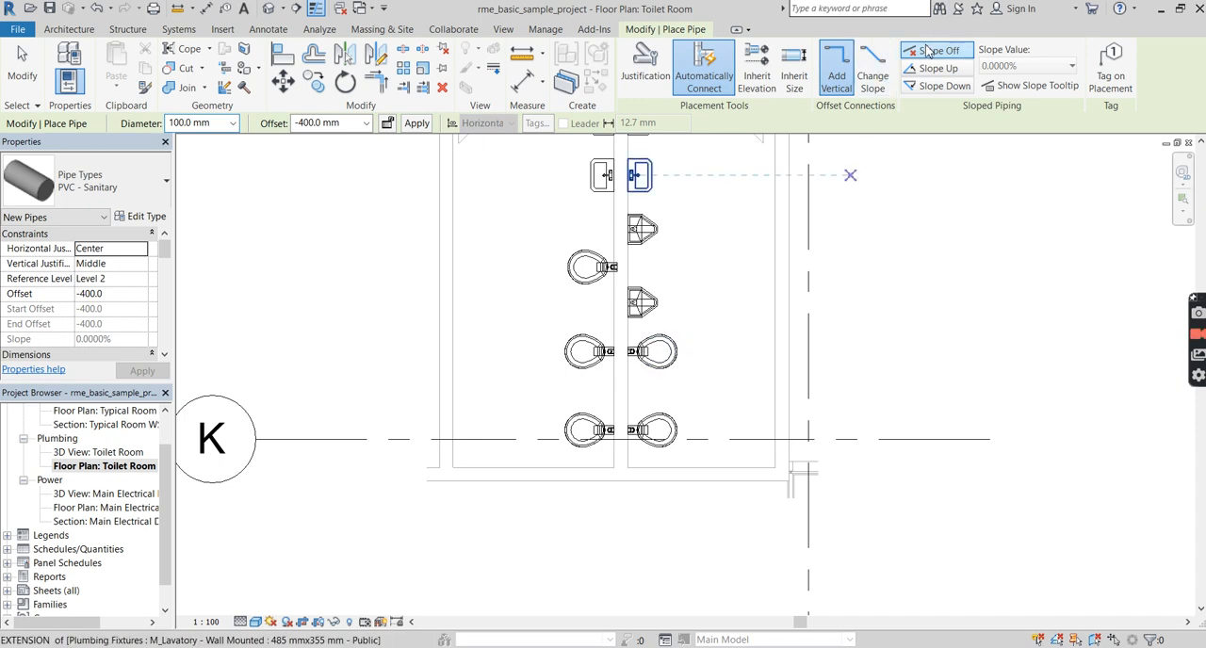
Draw a horizontal 100 mm pipe about 1100 mm long at -400 mm offset, beside and between the two right-hand water closets.
{"action": "left_click", "coordinate": [674, 390]}
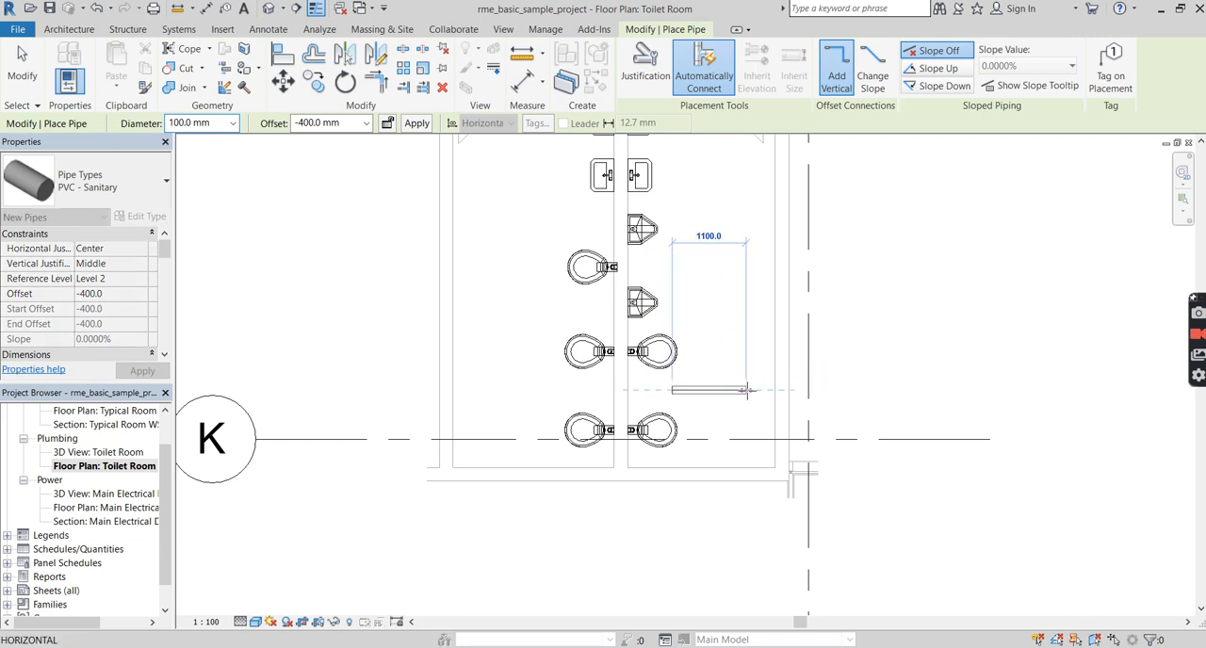
{"action": "left_click", "coordinate": [747, 390]}
{"action": "key", "text": "Escape"}
{"action": "key", "text": "Escape"}
Set the drawn pipe's slope to 1.0000% in the Slope Editor and finish the edit.
{"action": "scroll", "coordinate": [702, 399], "scroll_direction": "up", "scroll_amount": 2}
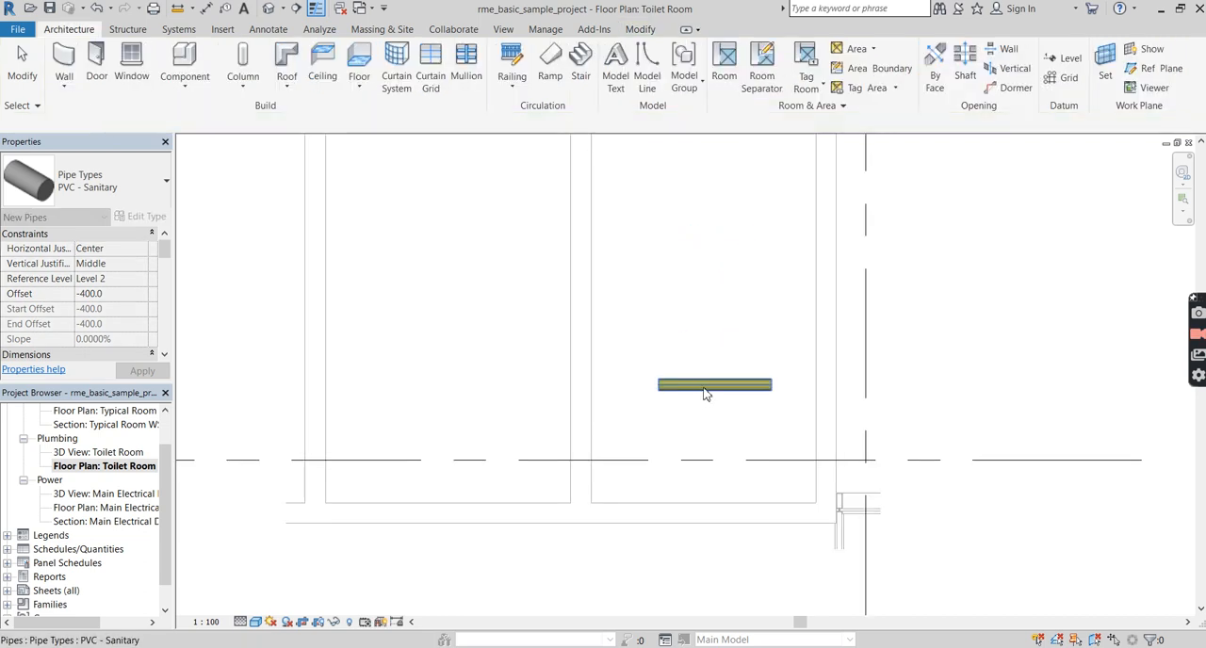
{"action": "left_click", "coordinate": [710, 386]}
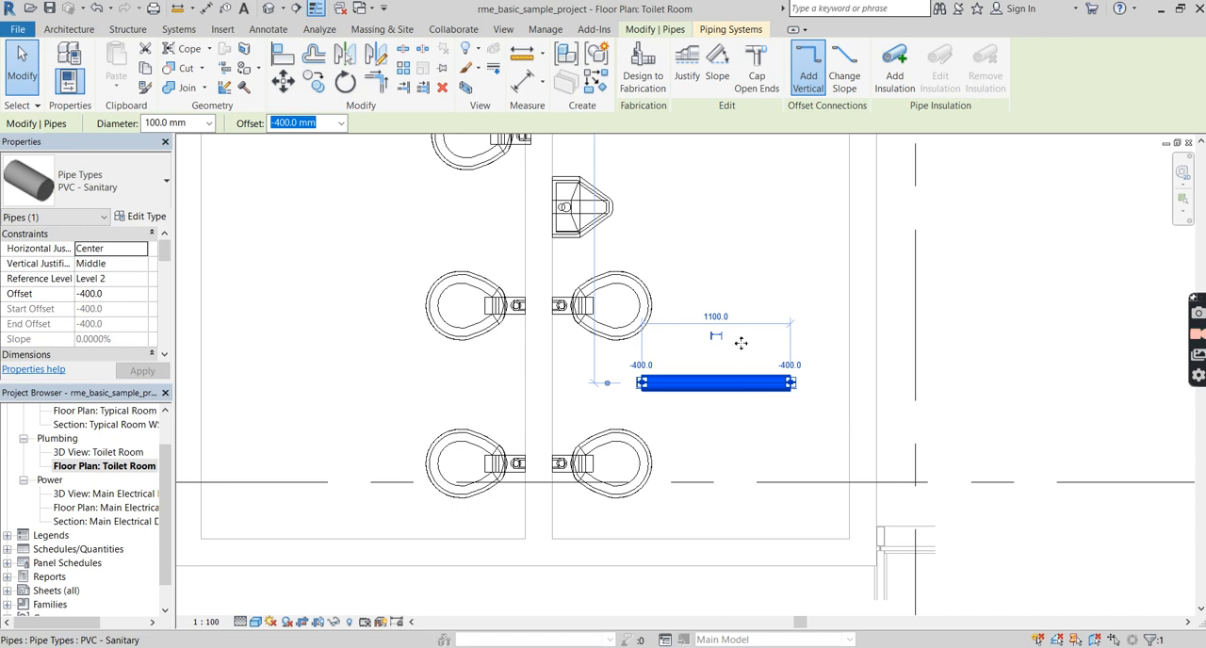
{"action": "left_click", "coordinate": [718, 64]}
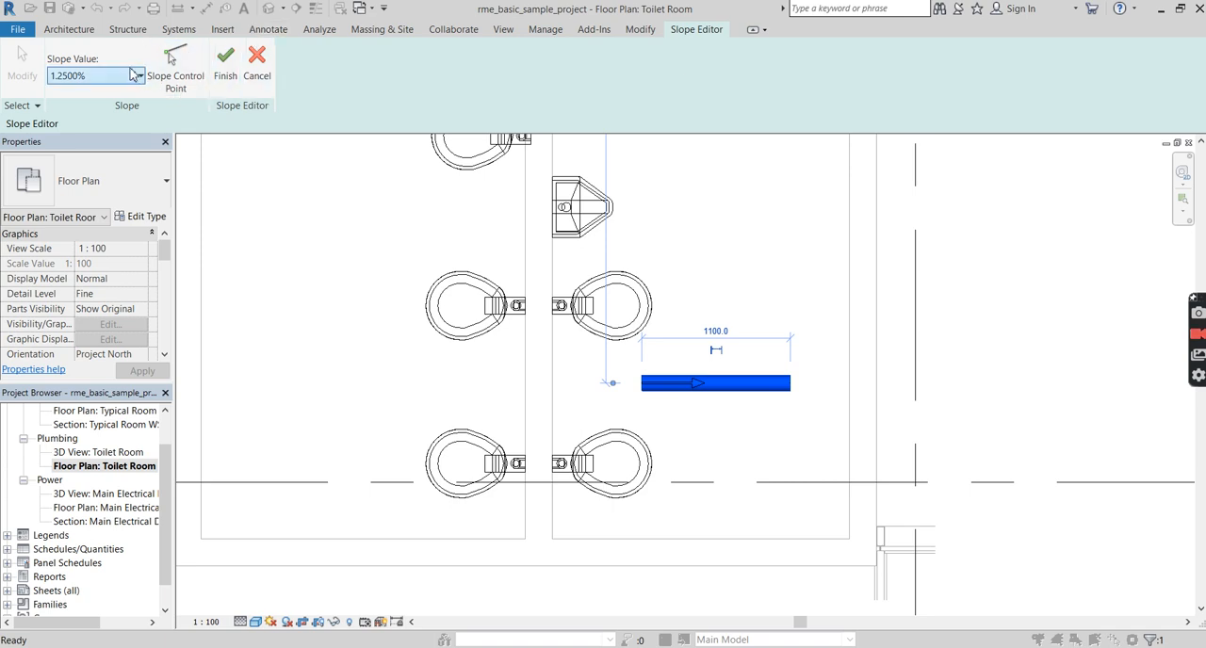
{"action": "left_click", "coordinate": [137, 76]}
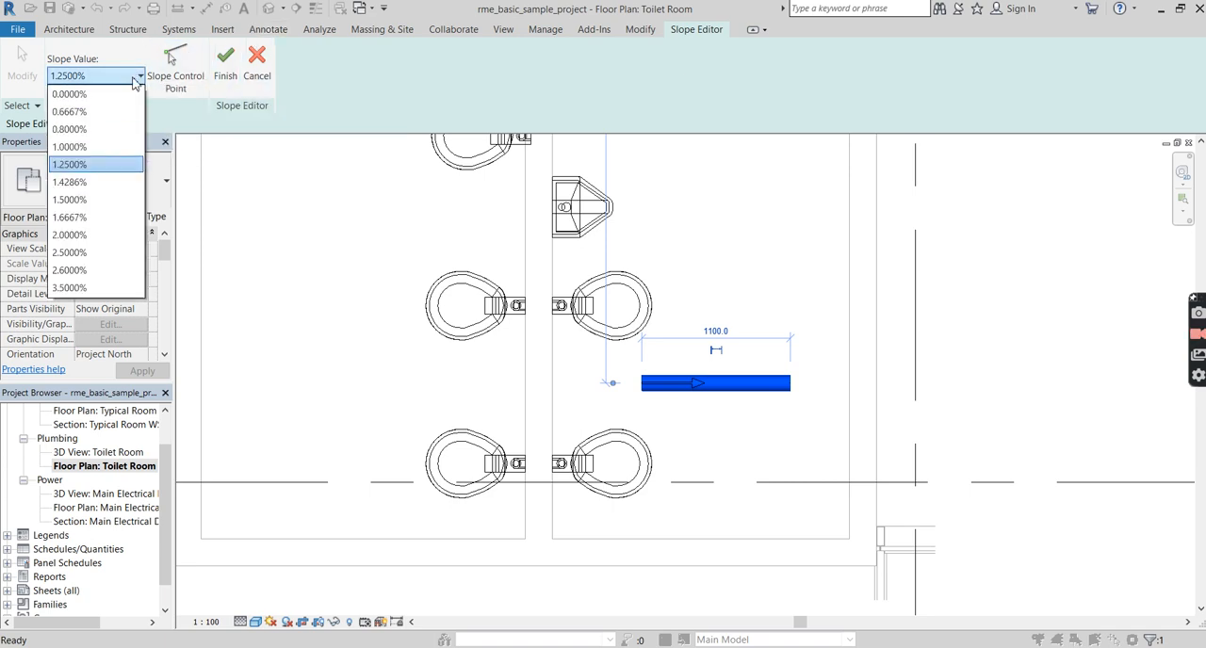
{"action": "left_click", "coordinate": [116, 150]}
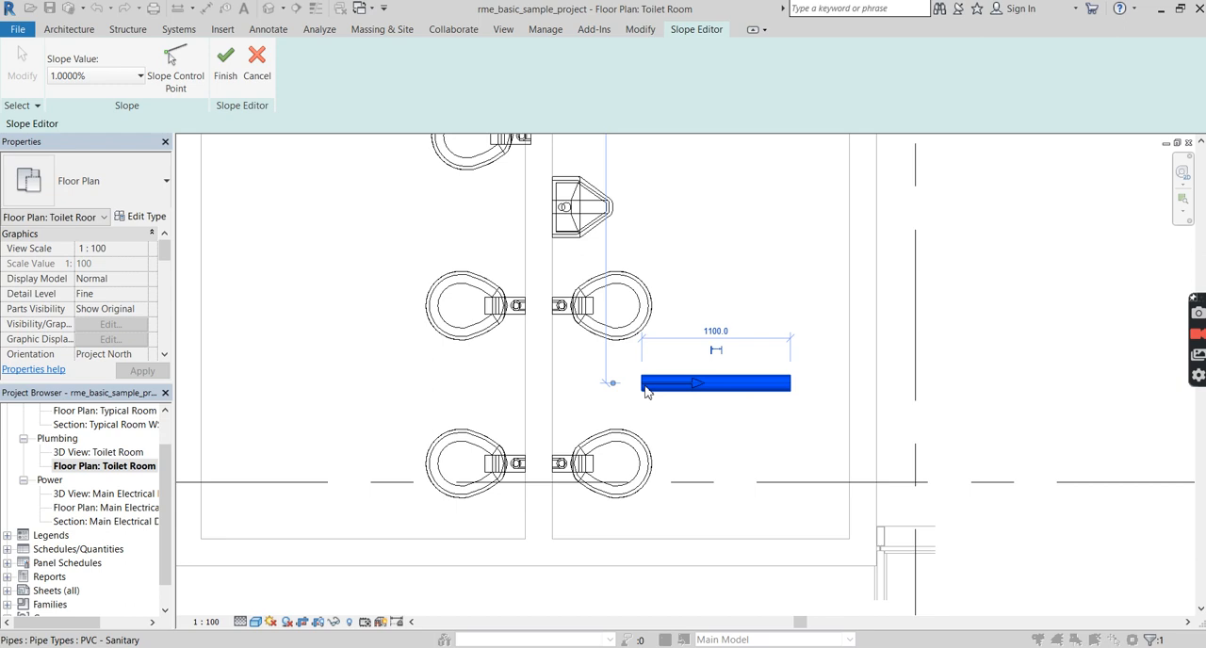
{"action": "left_click", "coordinate": [226, 68]}
Reverse the pipe's slope direction by changing its slope value on the drawing to -1.0000%.
{"action": "left_click", "coordinate": [732, 392]}
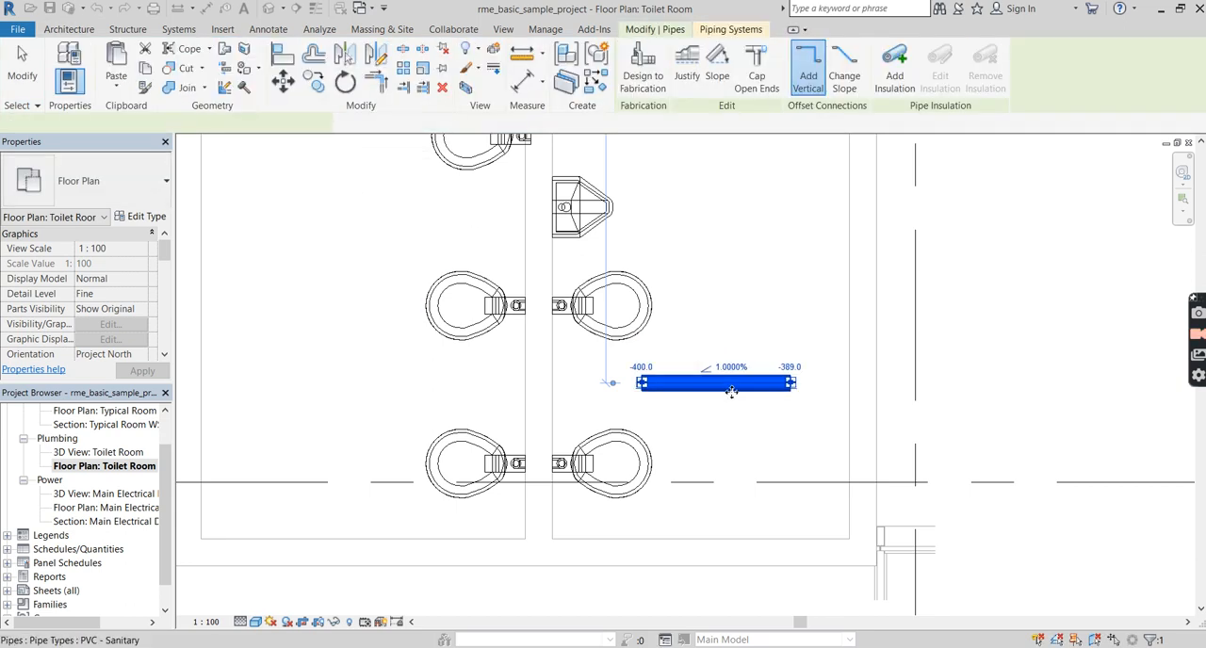
{"action": "scroll", "coordinate": [716, 406], "scroll_direction": "up", "scroll_amount": 3}
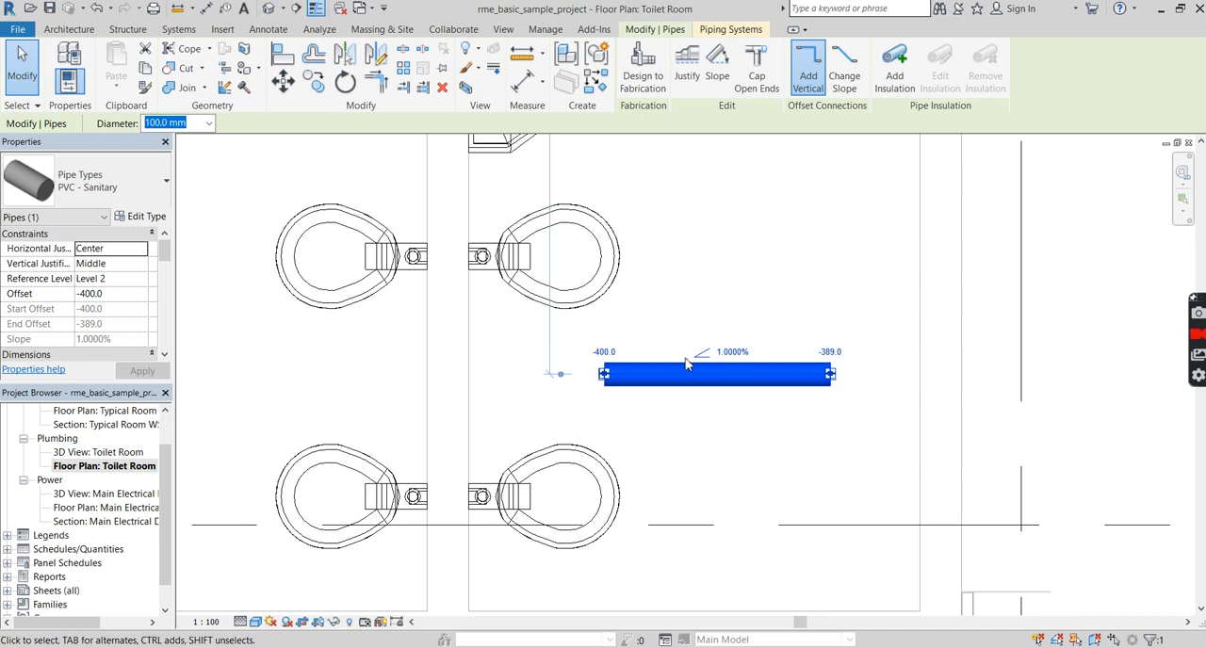
{"action": "left_click", "coordinate": [734, 359]}
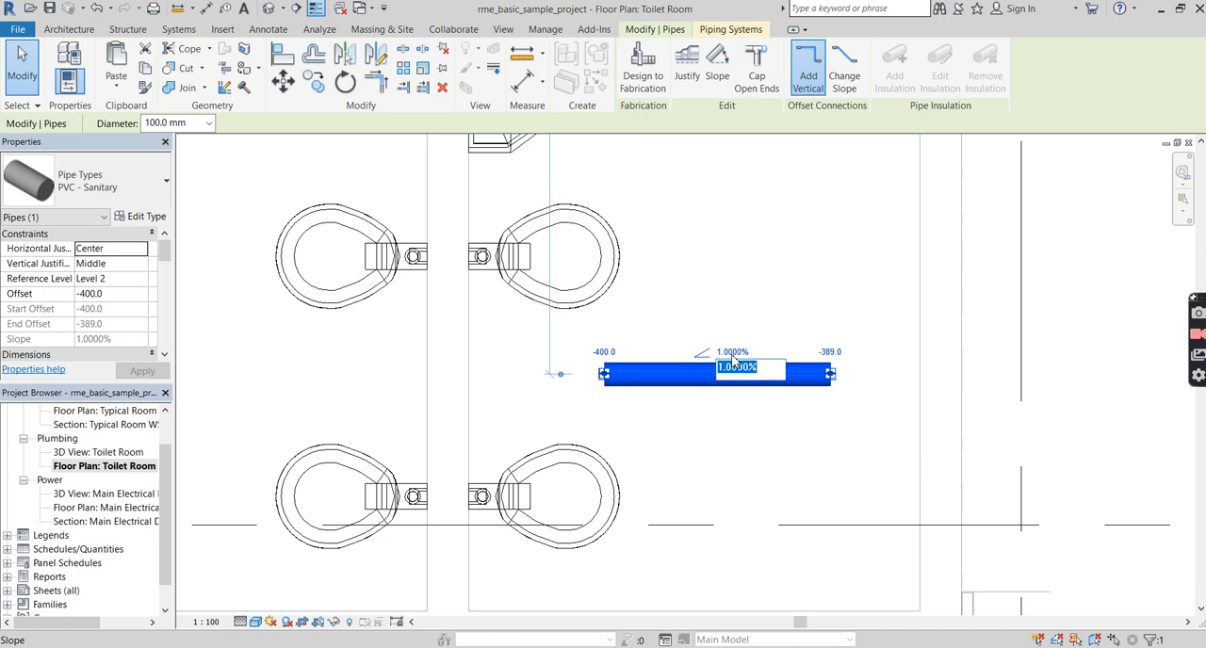
{"action": "left_click", "coordinate": [721, 372]}
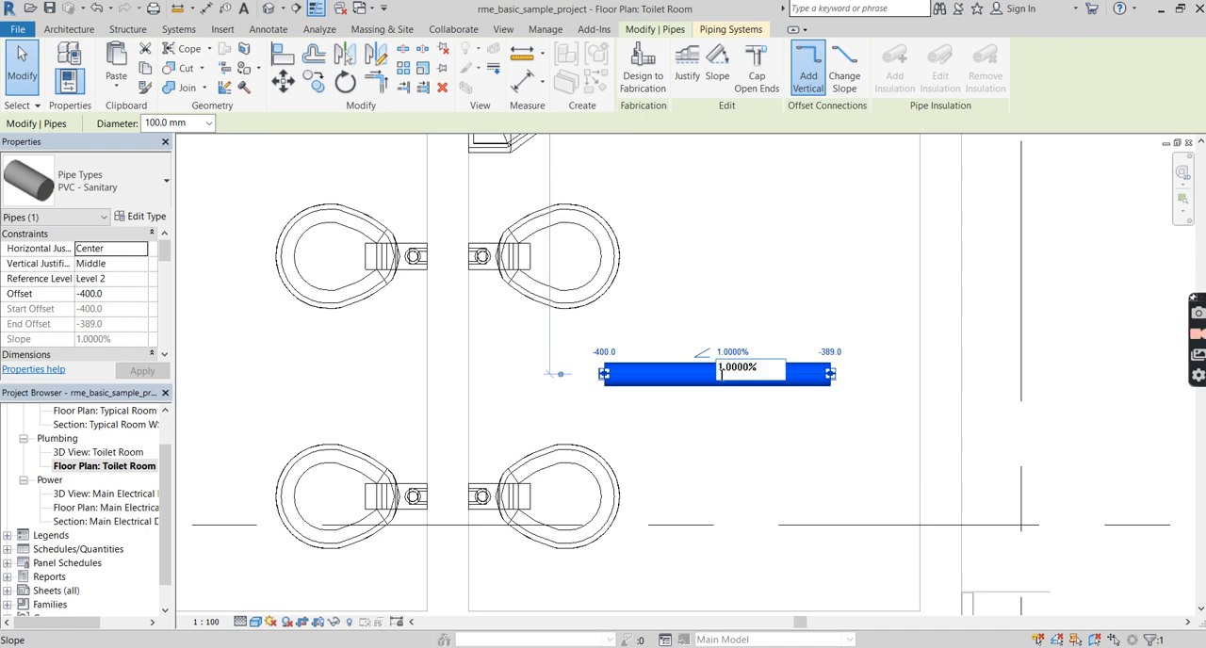
{"action": "type", "text": "-"}
{"action": "key", "text": "Return"}
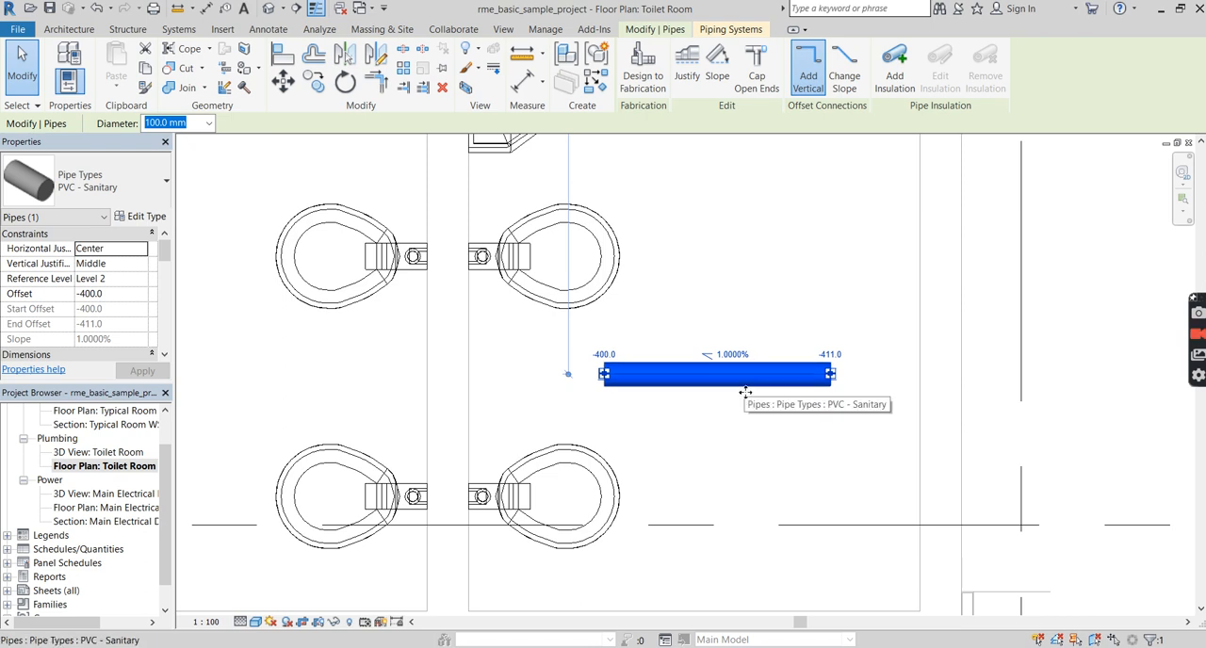
Create a similar pipe parallel above the first, of equal length, using Slope Down with a 1.0000% slope value.
{"action": "key", "text": "c"}
{"action": "key", "text": "s"}
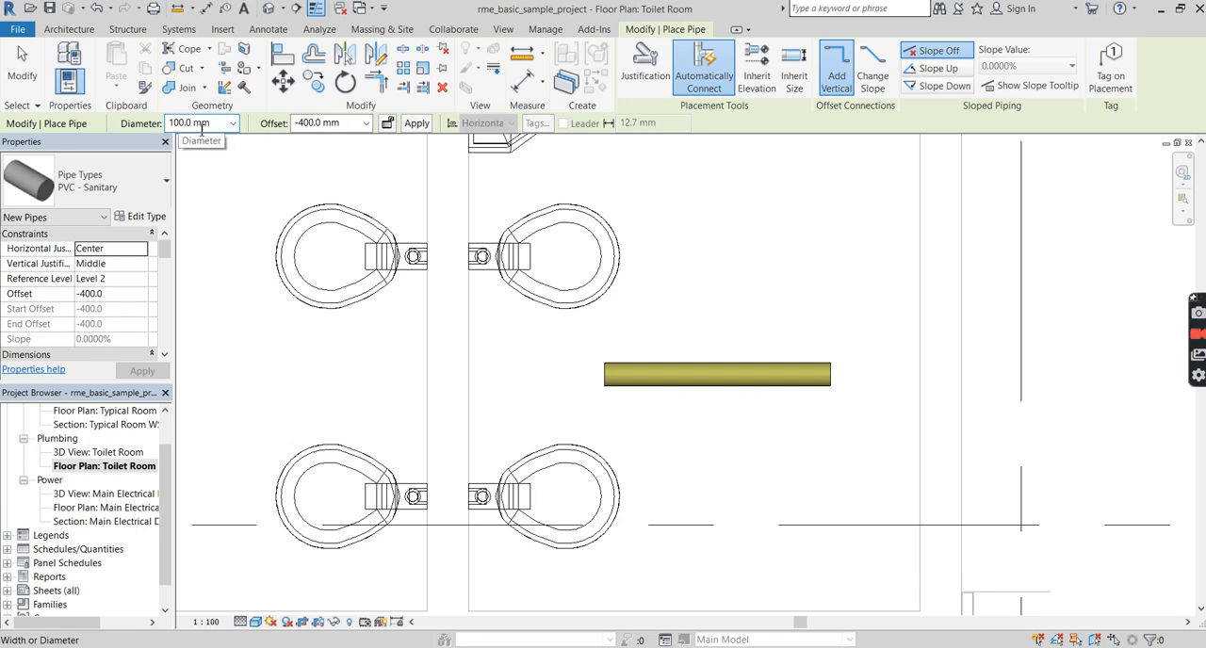
{"action": "scroll", "coordinate": [143, 296], "scroll_direction": "down", "scroll_amount": 2}
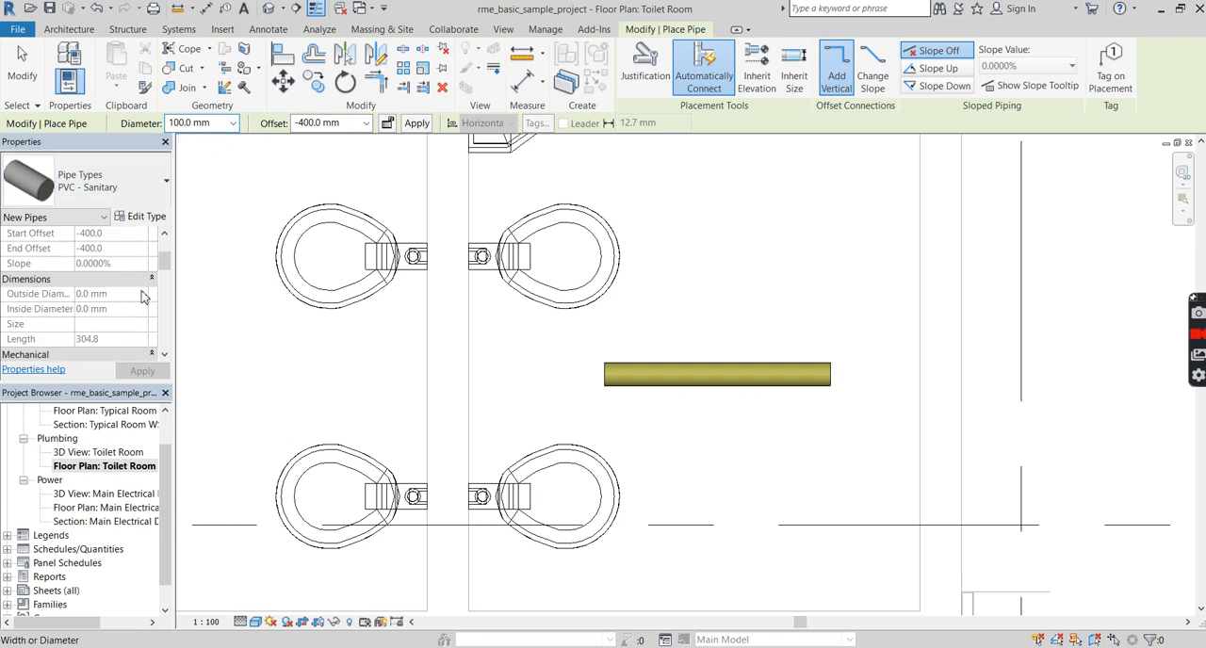
{"action": "scroll", "coordinate": [144, 297], "scroll_direction": "down", "scroll_amount": 2}
{"action": "scroll", "coordinate": [127, 283], "scroll_direction": "up", "scroll_amount": 5}
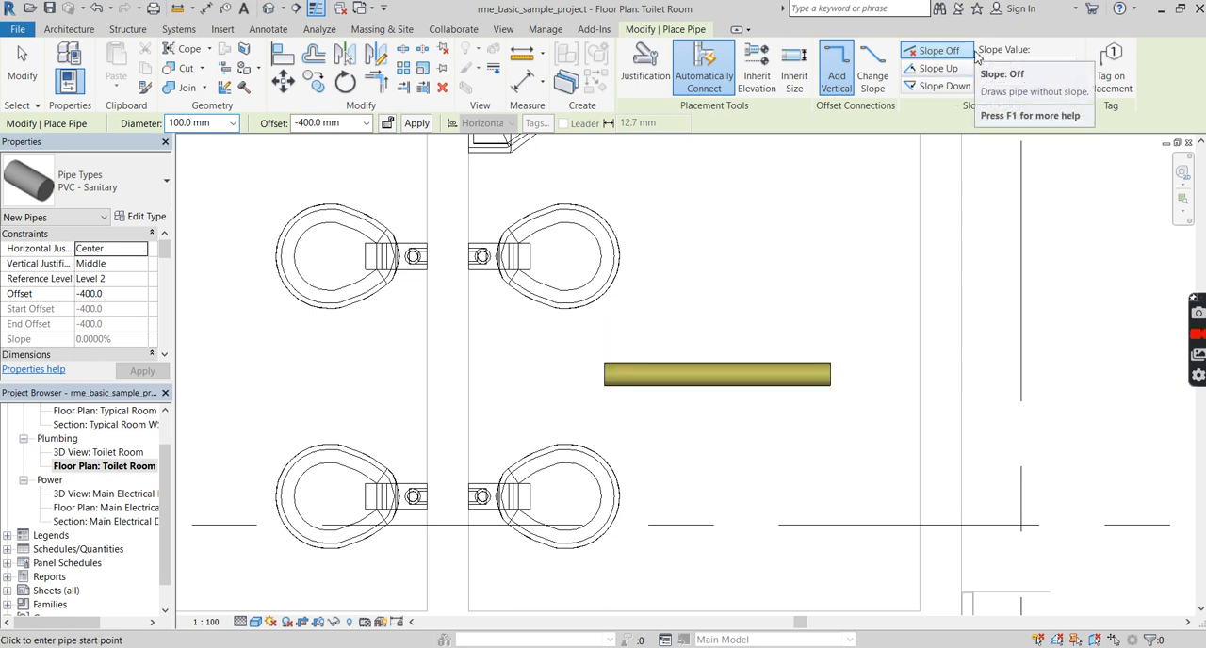
{"action": "left_click", "coordinate": [940, 86]}
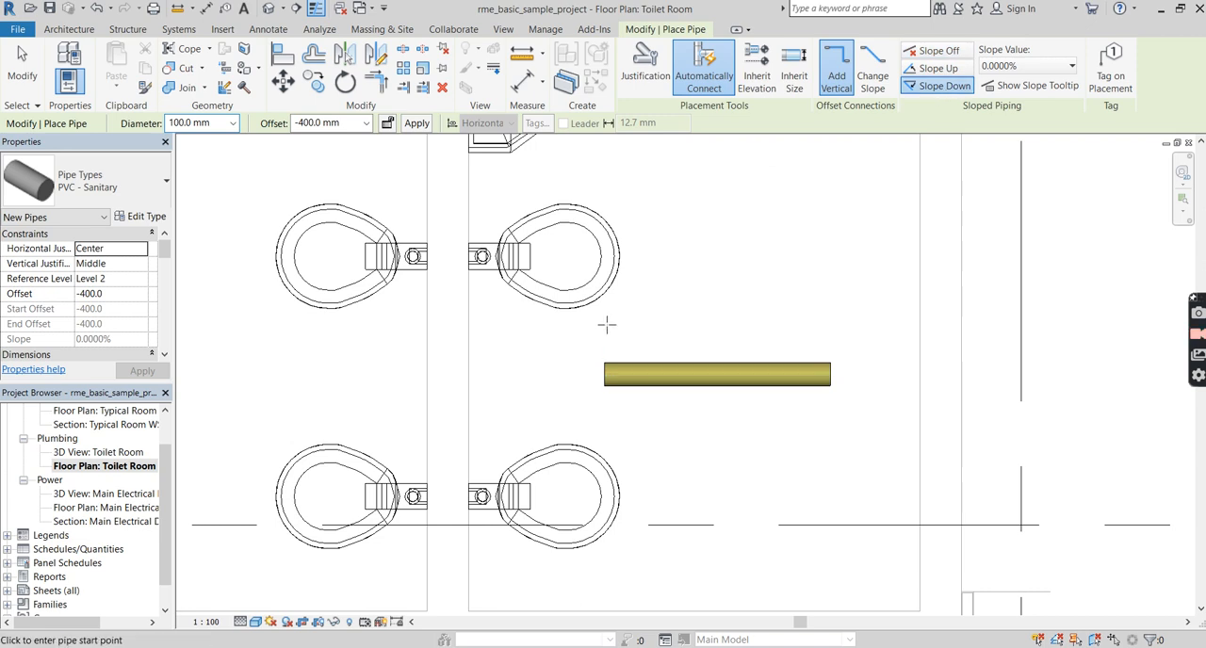
{"action": "left_click", "coordinate": [1001, 66]}
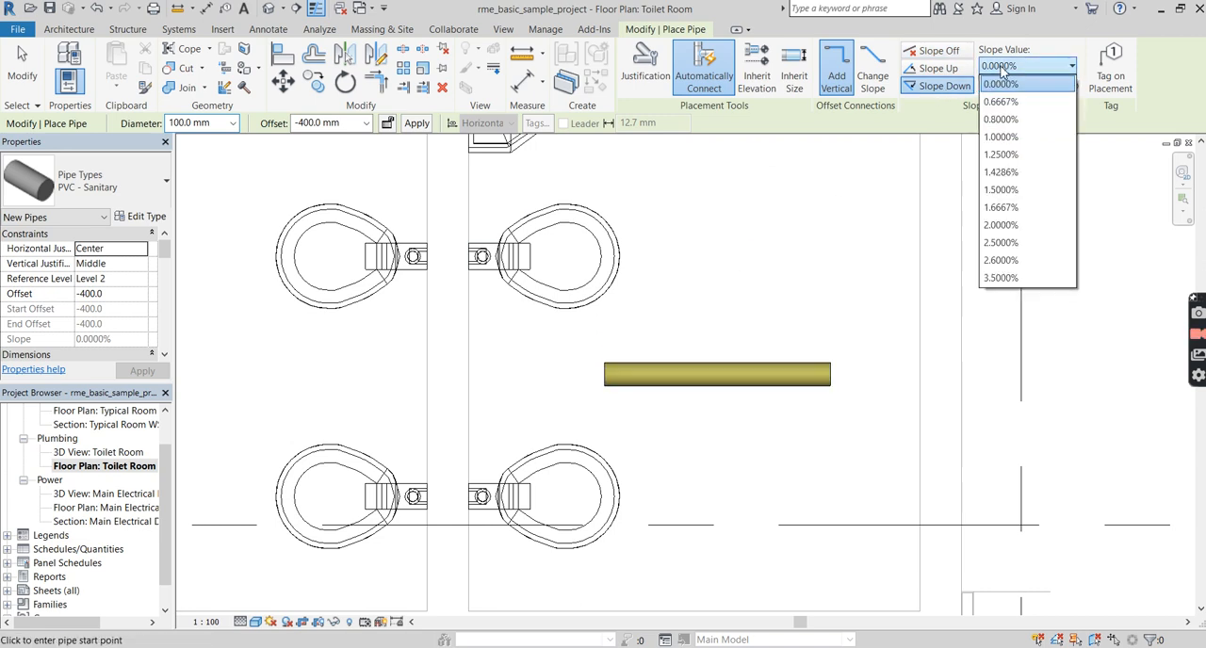
{"action": "left_click", "coordinate": [1001, 137]}
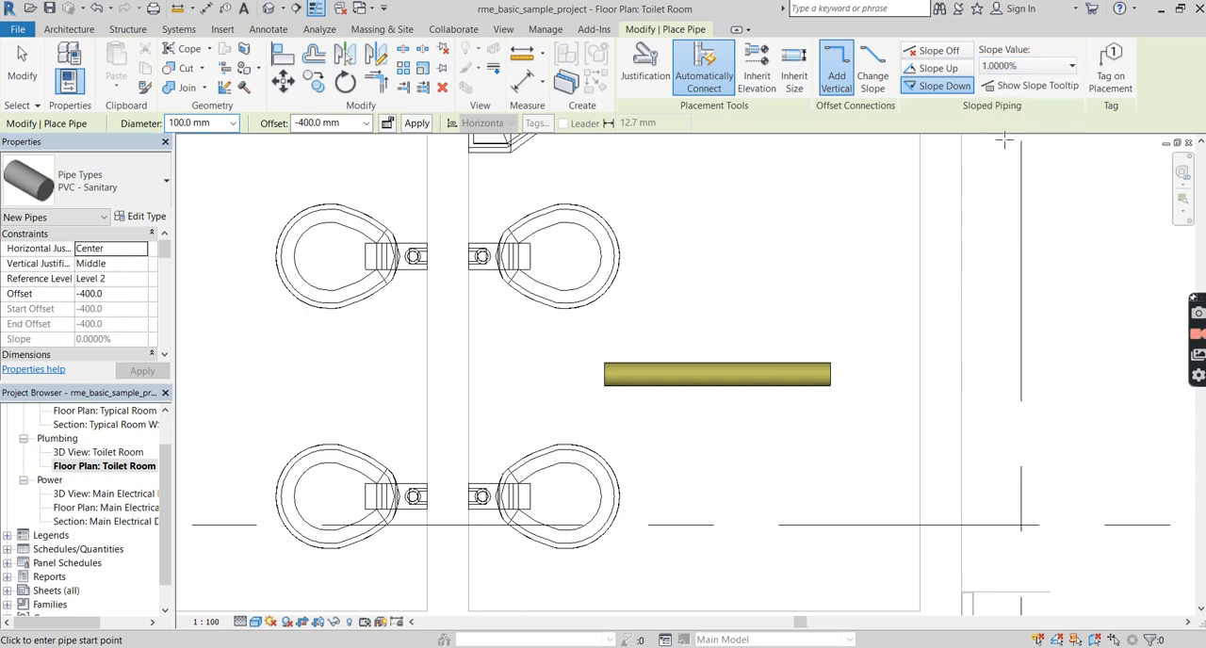
{"action": "left_click", "coordinate": [604, 317]}
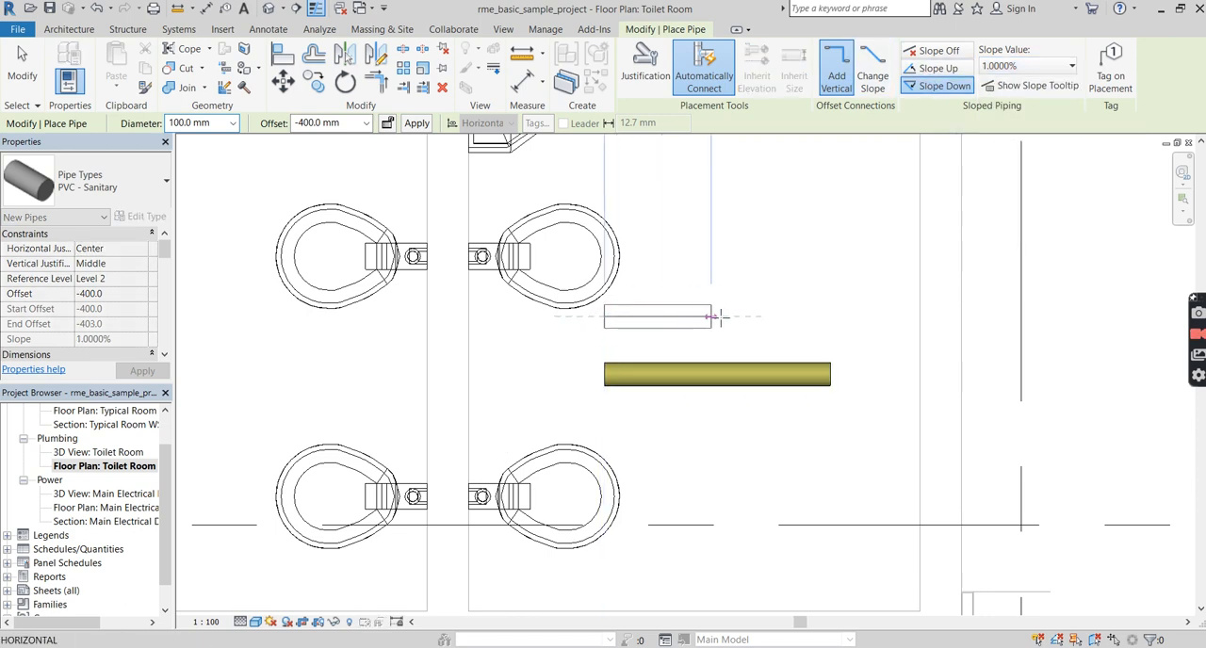
{"action": "left_click", "coordinate": [831, 321]}
{"action": "key", "text": "Escape"}
{"action": "key", "text": "Escape"}
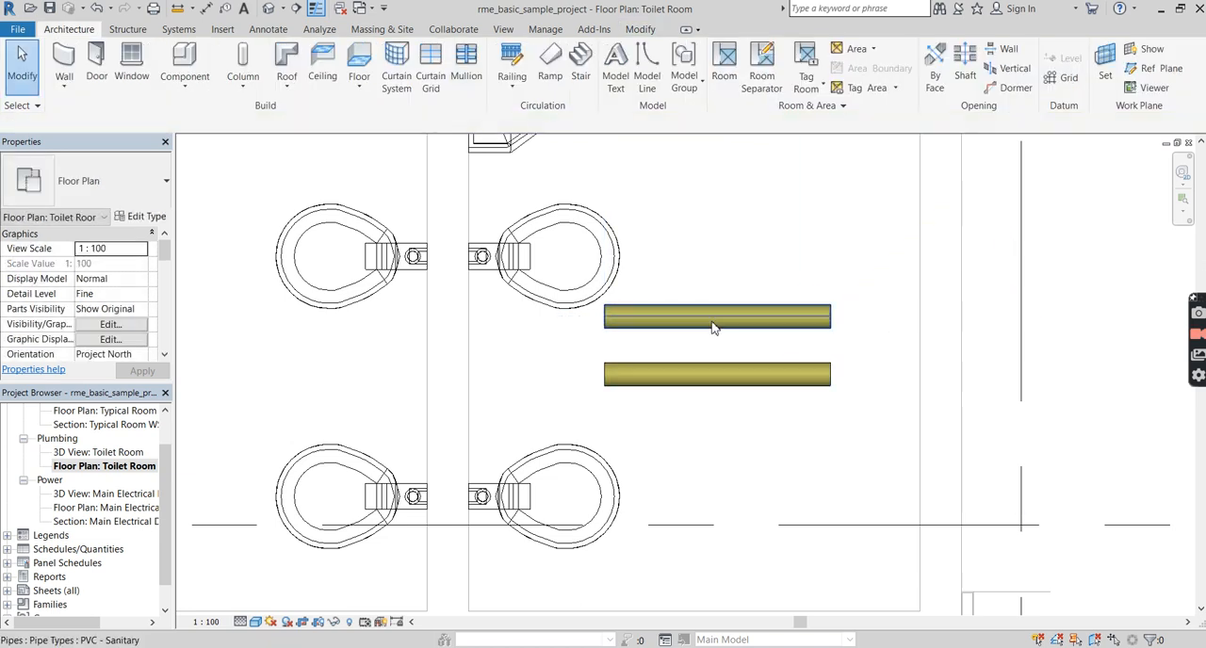
Select each of the two parallel pipes in turn and compare their slopes and end offsets.
{"action": "left_click", "coordinate": [713, 327]}
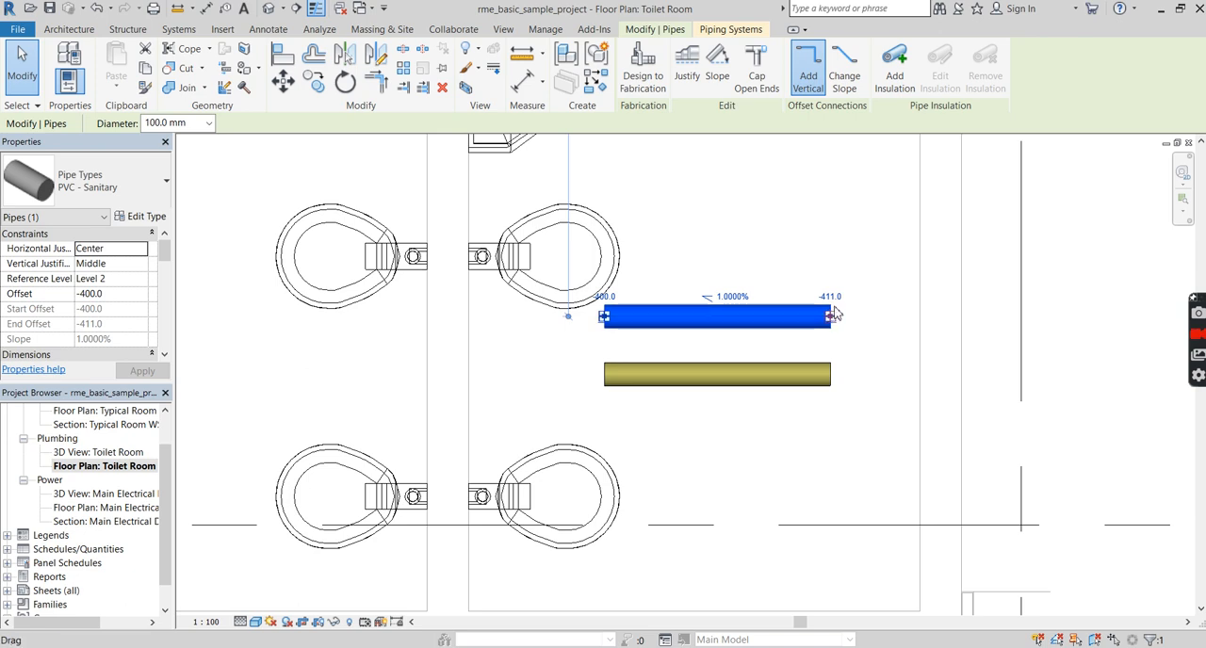
{"action": "left_click", "coordinate": [725, 375]}
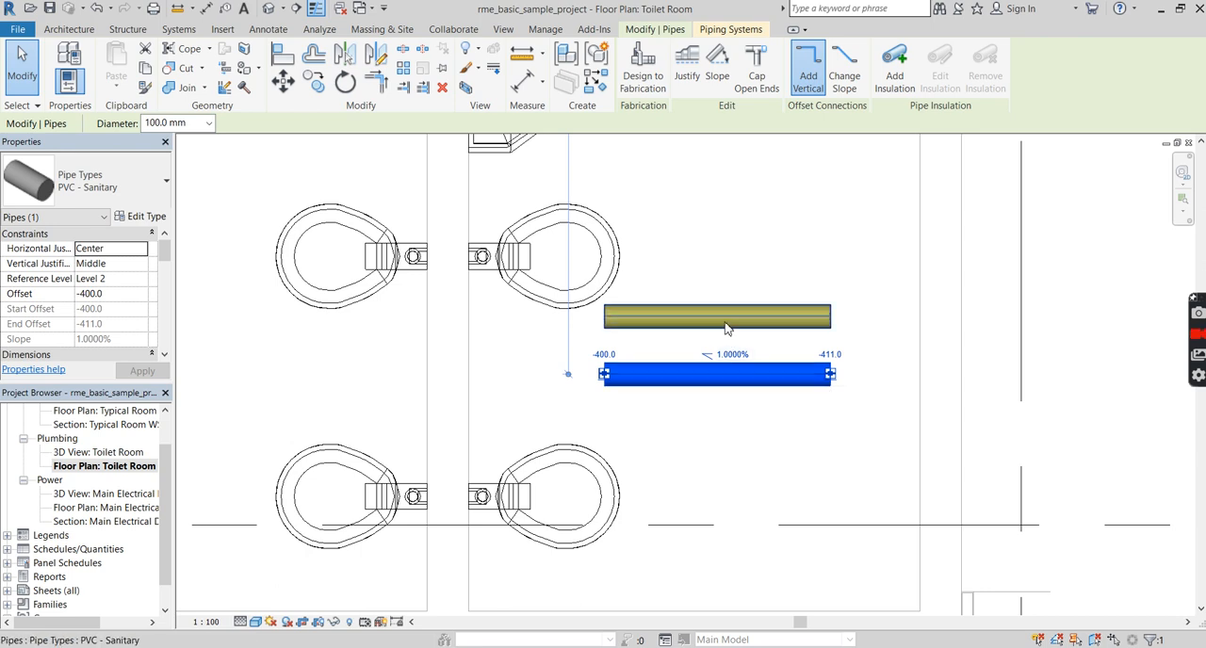
{"action": "left_click_drag", "start_coordinate": [702, 379], "coordinate": [727, 328]}
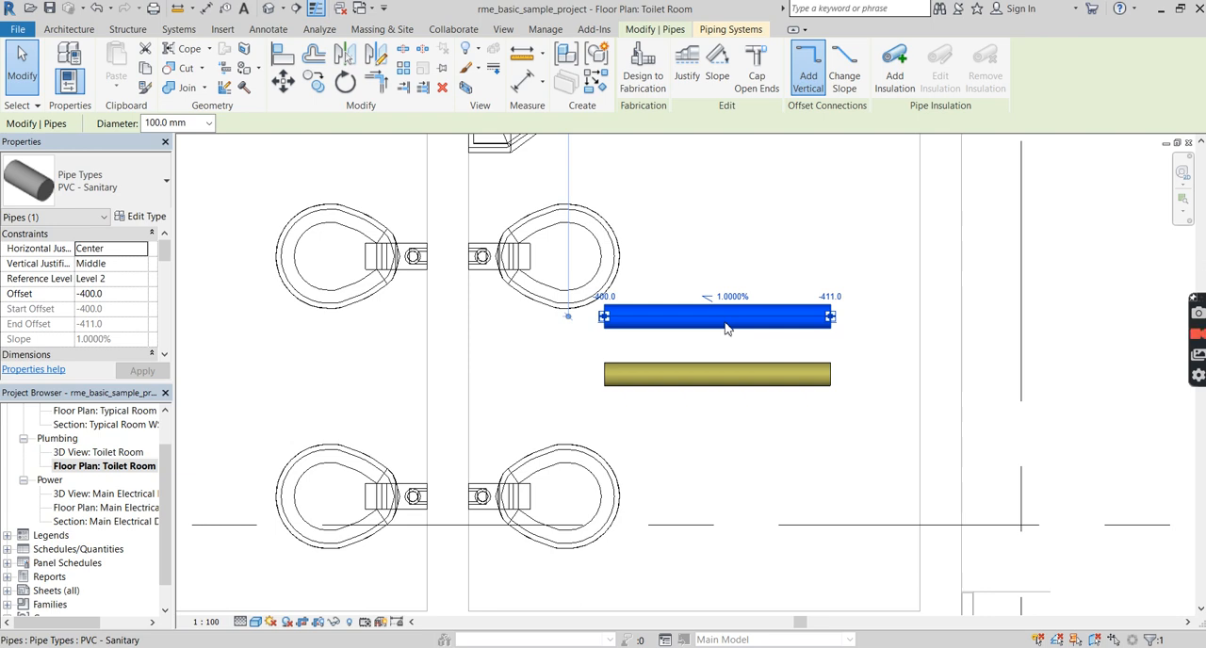
{"action": "left_click", "coordinate": [750, 434]}
{"action": "scroll", "coordinate": [754, 444], "scroll_direction": "down", "scroll_amount": 3}
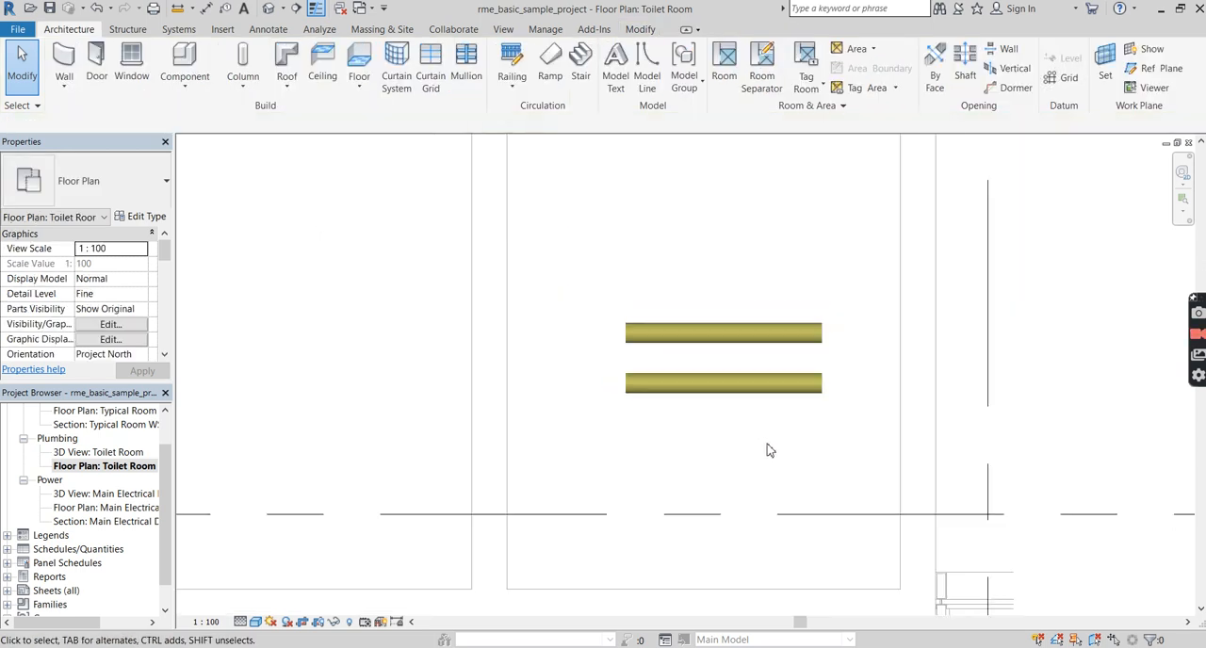
{"action": "scroll", "coordinate": [768, 450], "scroll_direction": "down", "scroll_amount": 2}
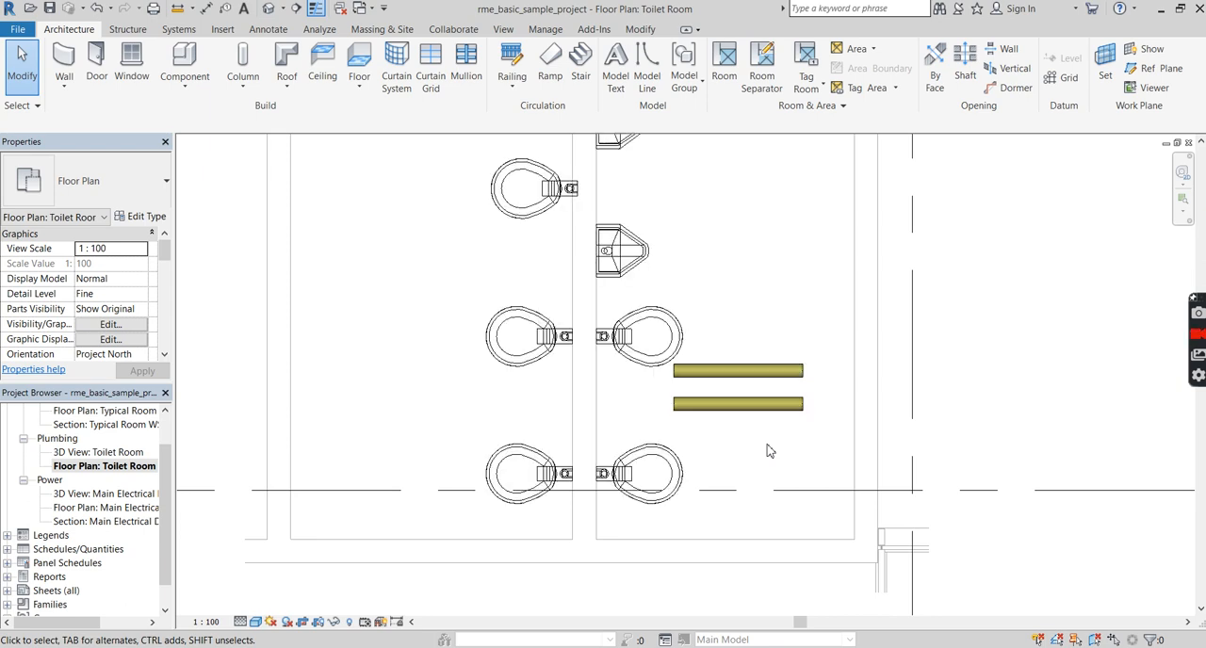
{"action": "scroll", "coordinate": [768, 450], "scroll_direction": "down", "scroll_amount": 3}
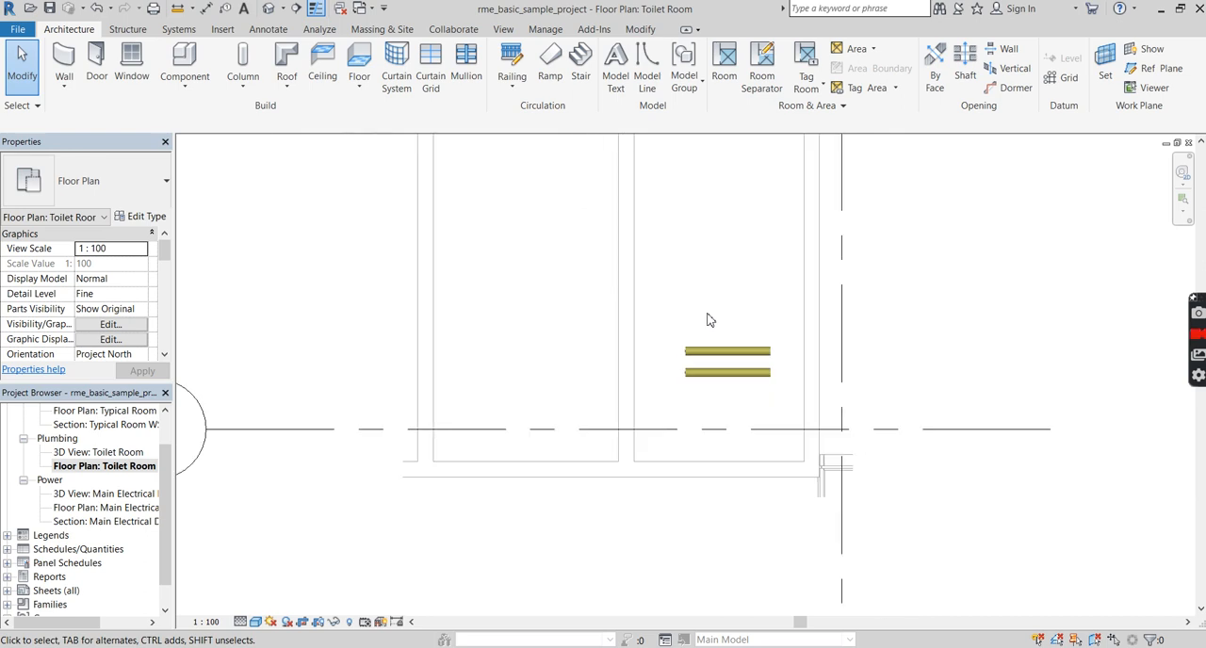
{"action": "scroll", "coordinate": [736, 379], "scroll_direction": "up", "scroll_amount": 1}
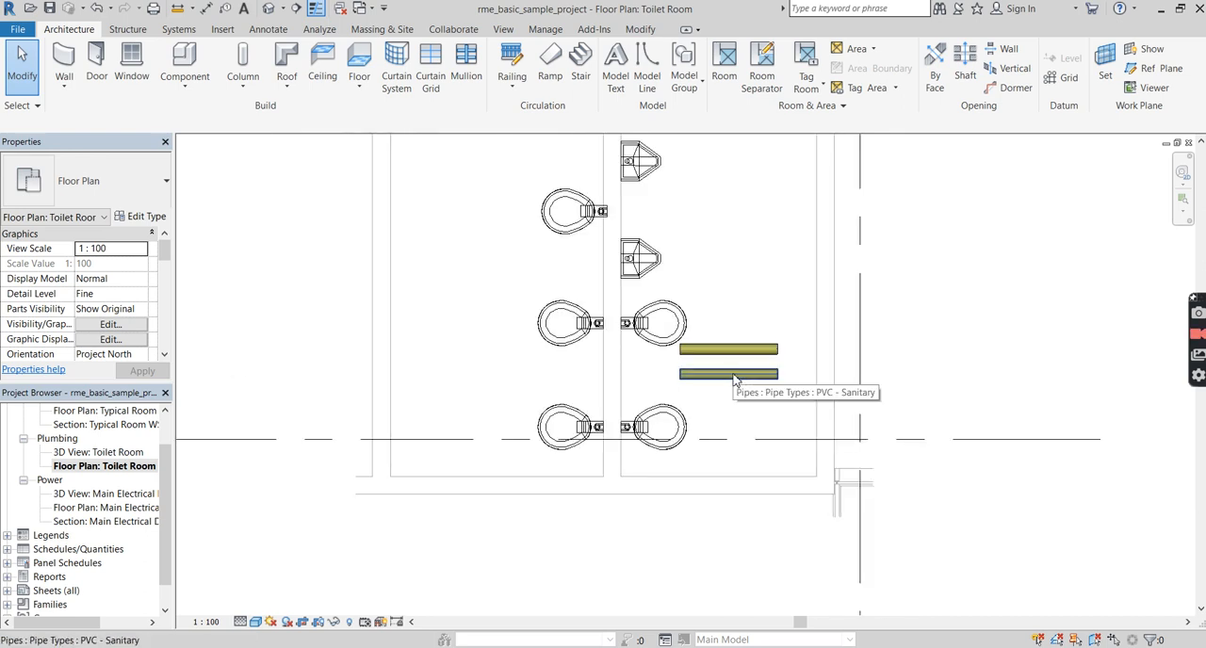